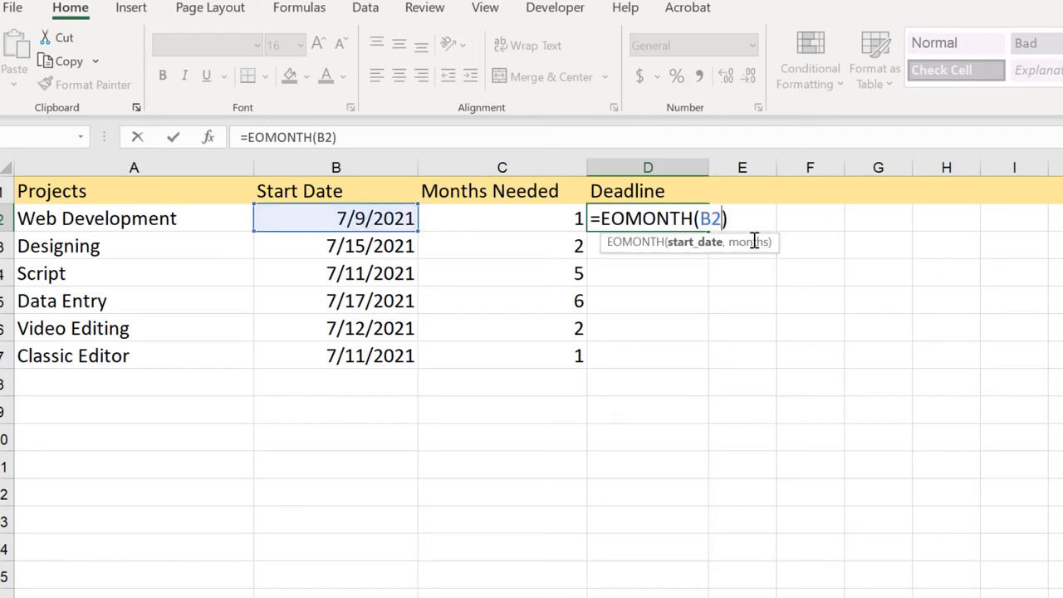
# Step: Discard the unfinished =EOMONTH(B2, formula in D2, leaving the Deadline column empty
pyautogui.write(',')
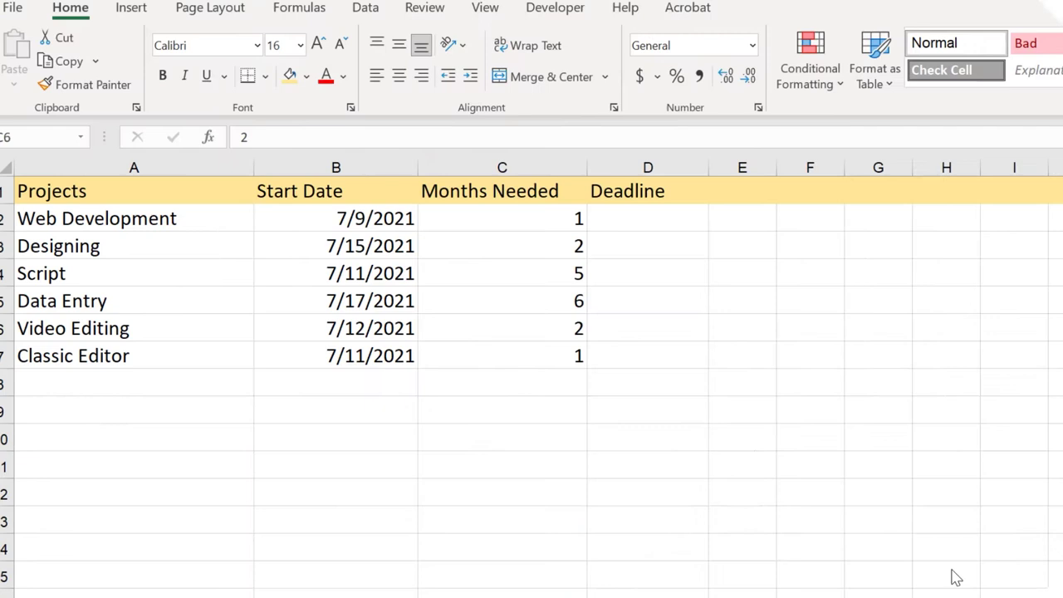
pyautogui.click(380, 219)
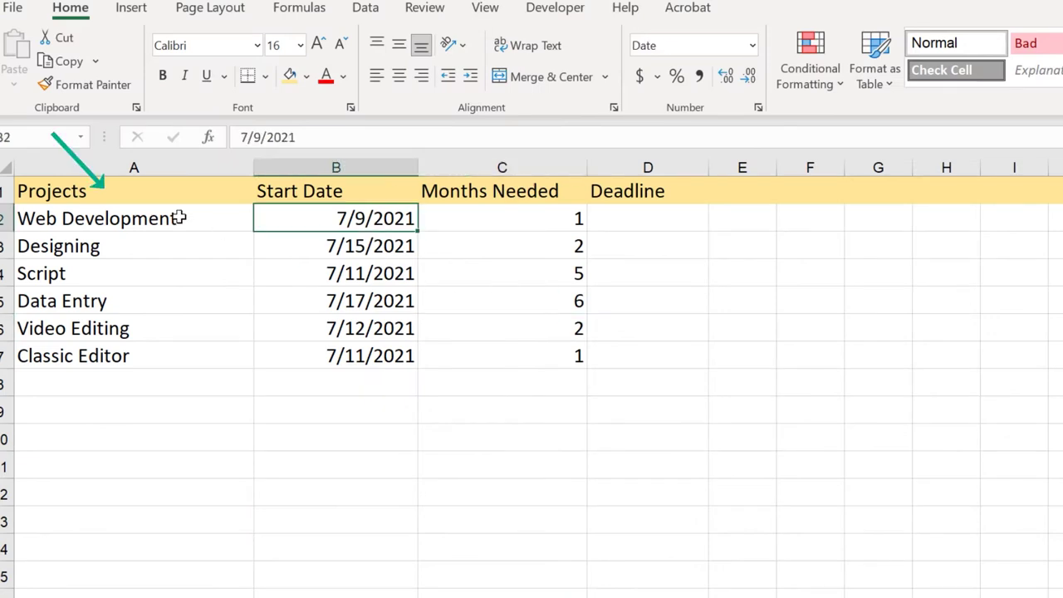
pyautogui.moveTo(178, 218); pyautogui.dragTo(185, 327)
pyautogui.click(368, 192)
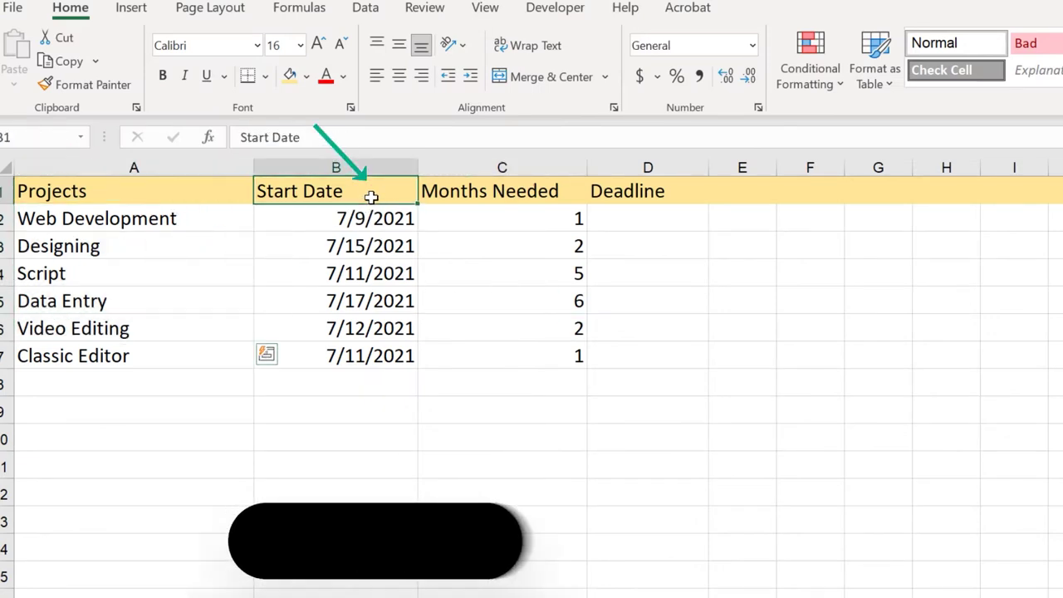
pyautogui.click(534, 231)
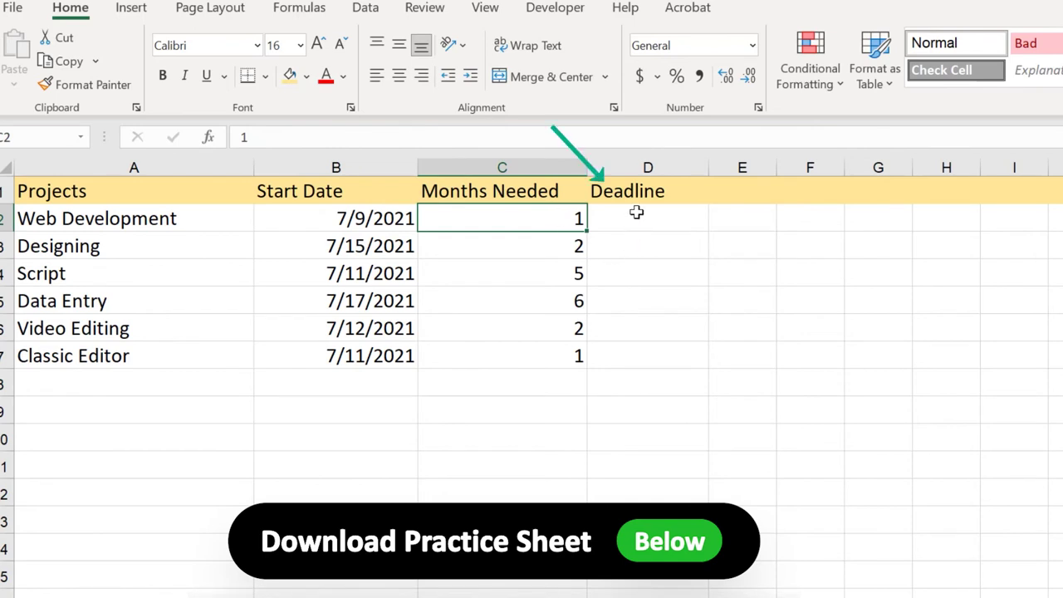
pyautogui.click(637, 246)
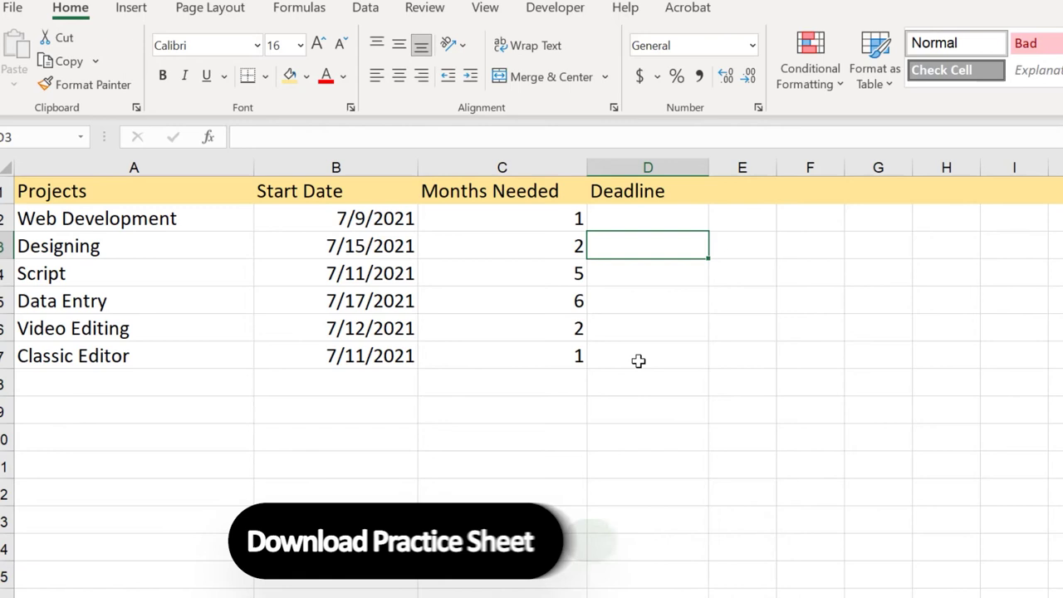
pyautogui.click(806, 245)
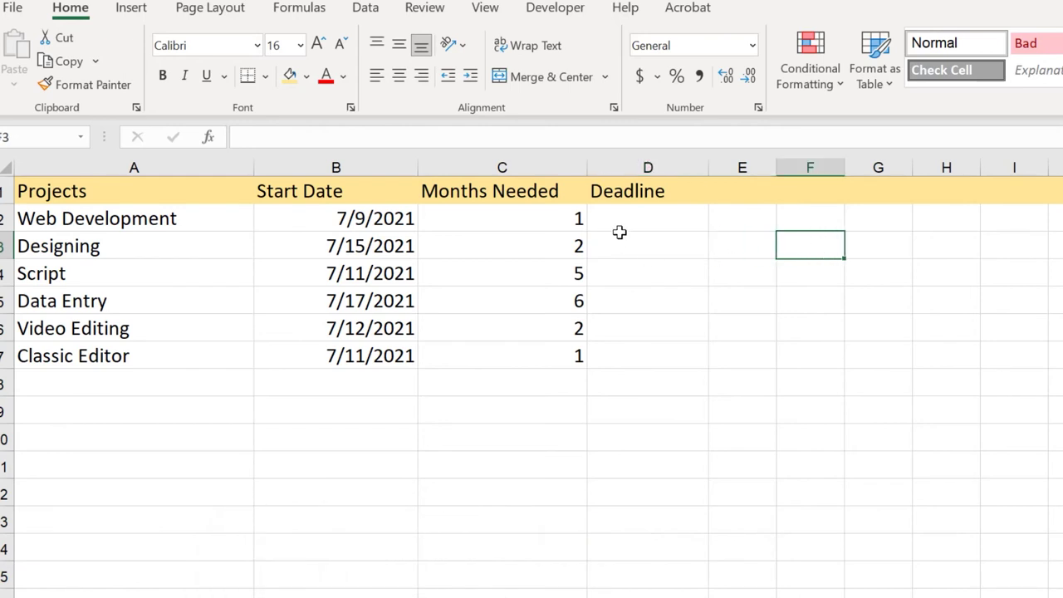
# Step: Enter =EOMONTH(B2,0) in D2 so Web Development's Deadline returns serial 44408
pyautogui.doubleClick(649, 220)
pyautogui.write('=EO')
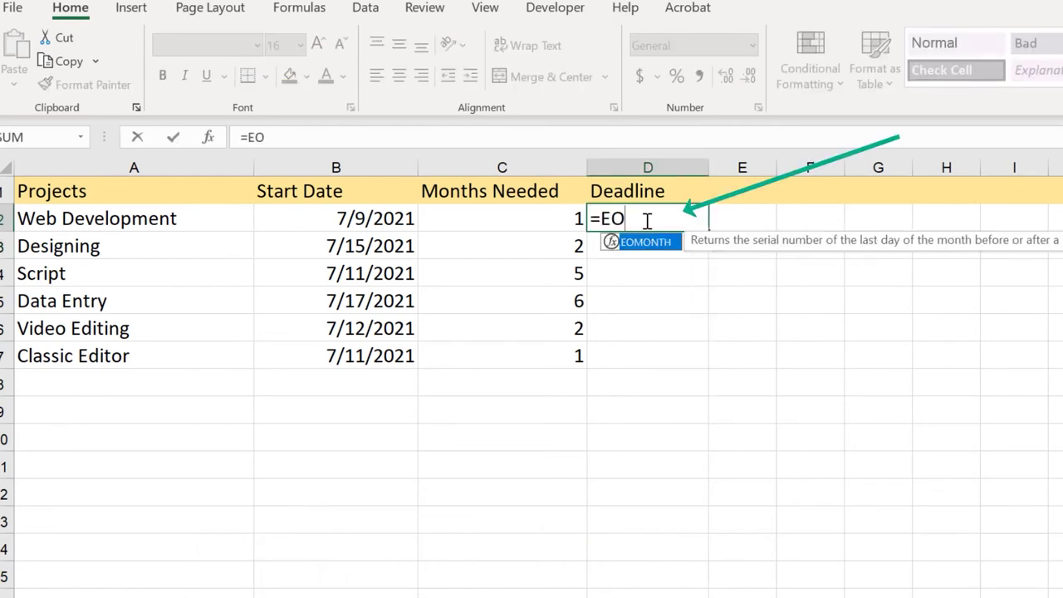
pyautogui.press('Tab')
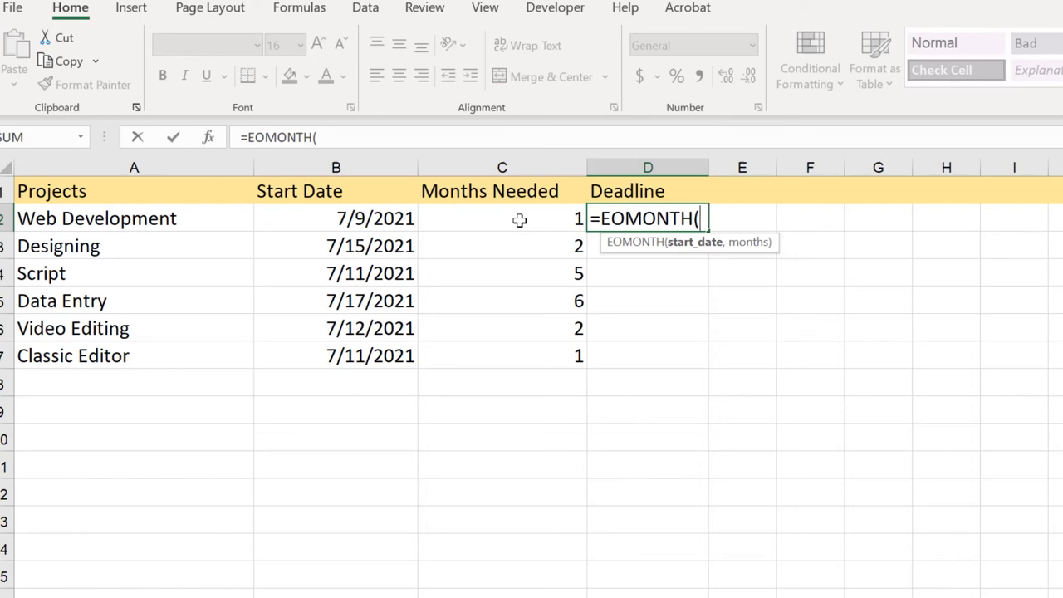
pyautogui.click(364, 217)
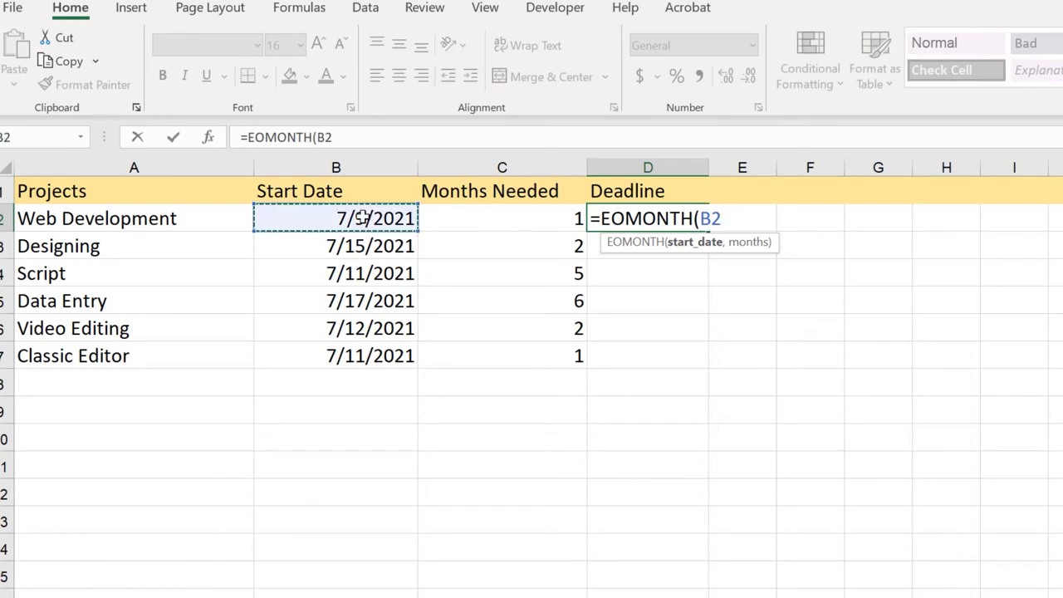
pyautogui.write(',')
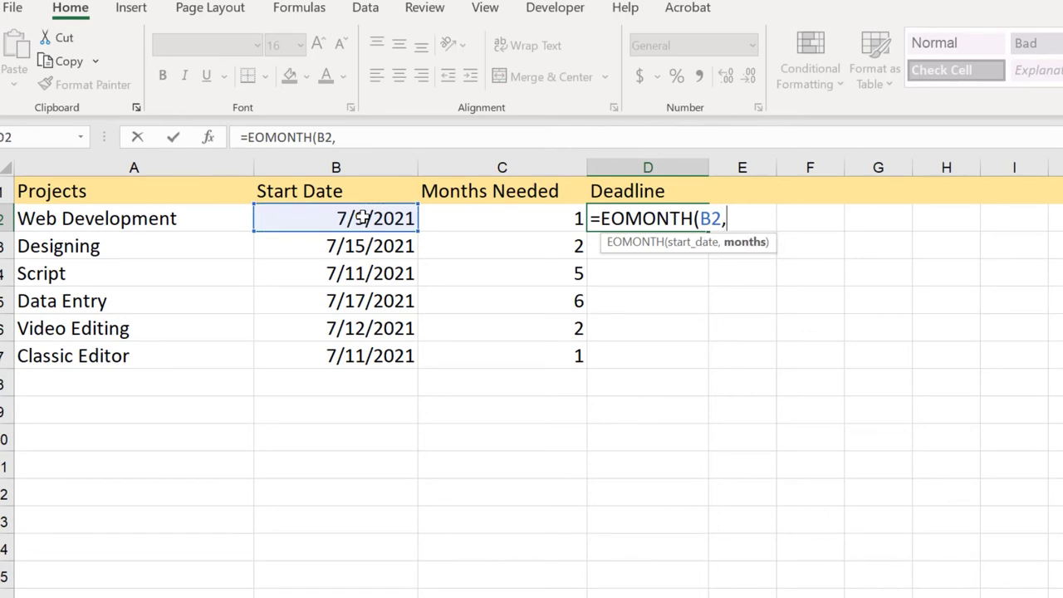
pyautogui.press('BackSpace')
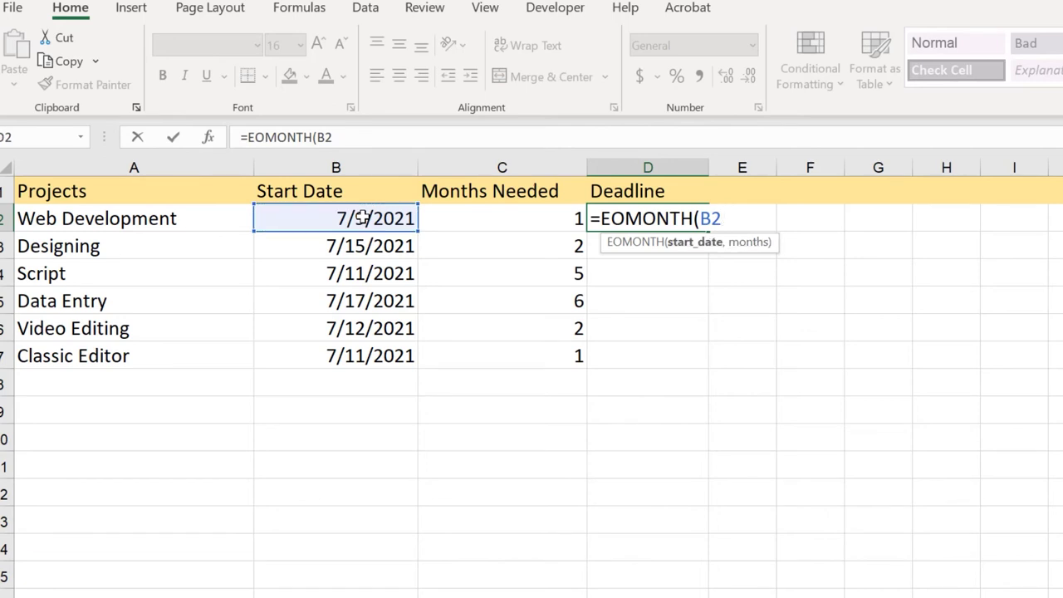
pyautogui.write(')')
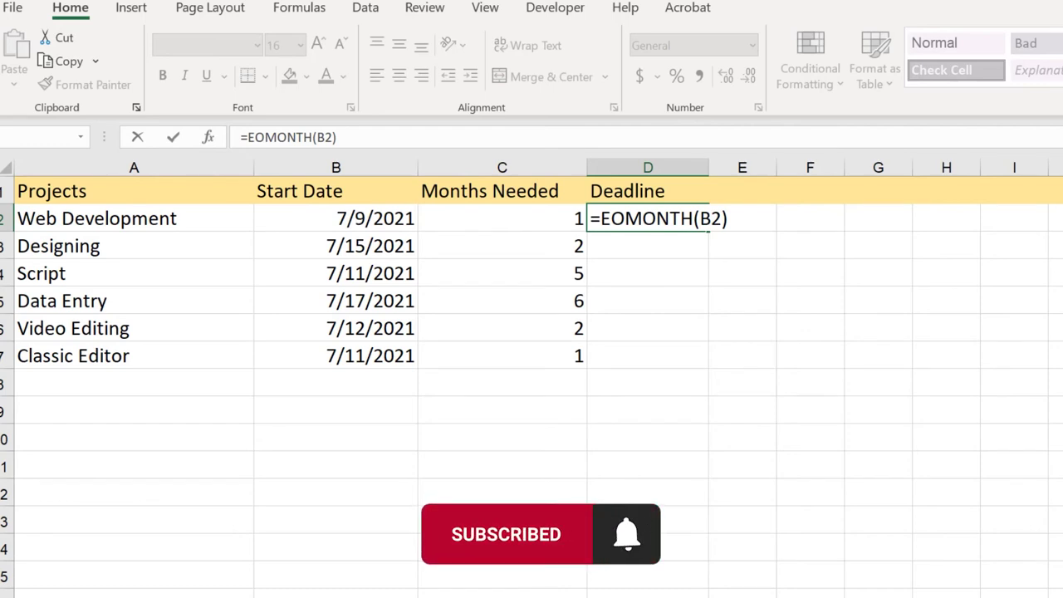
pyautogui.click(725, 219)
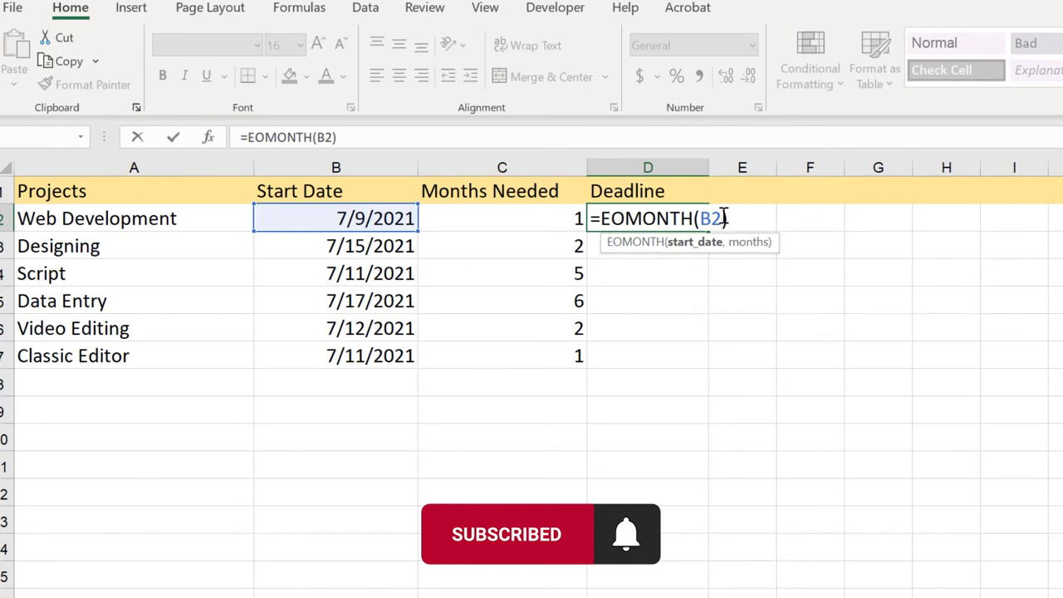
pyautogui.write(',')
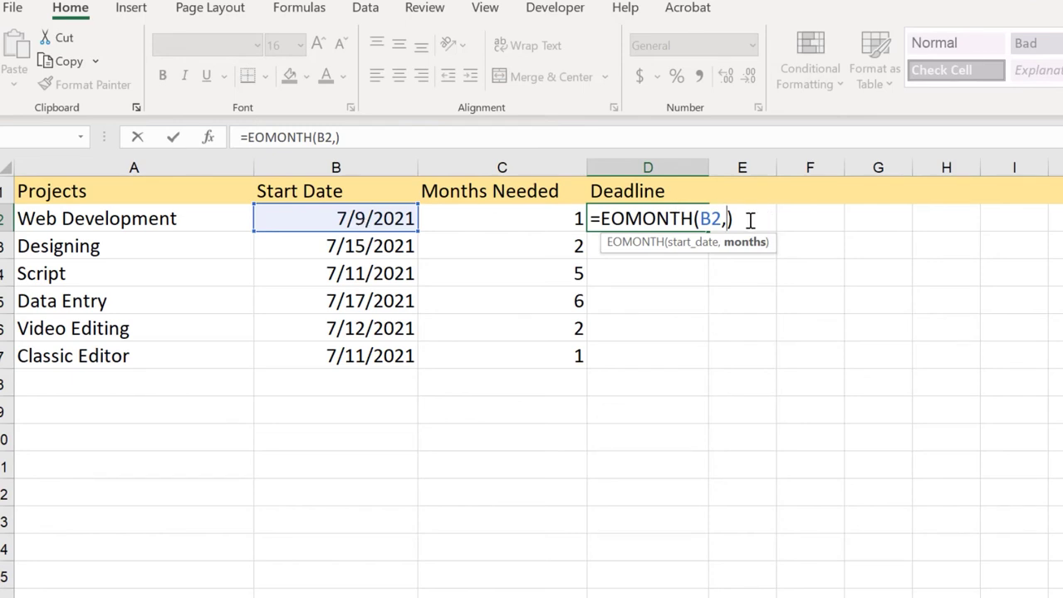
pyautogui.write('0')
pyautogui.press('Return')
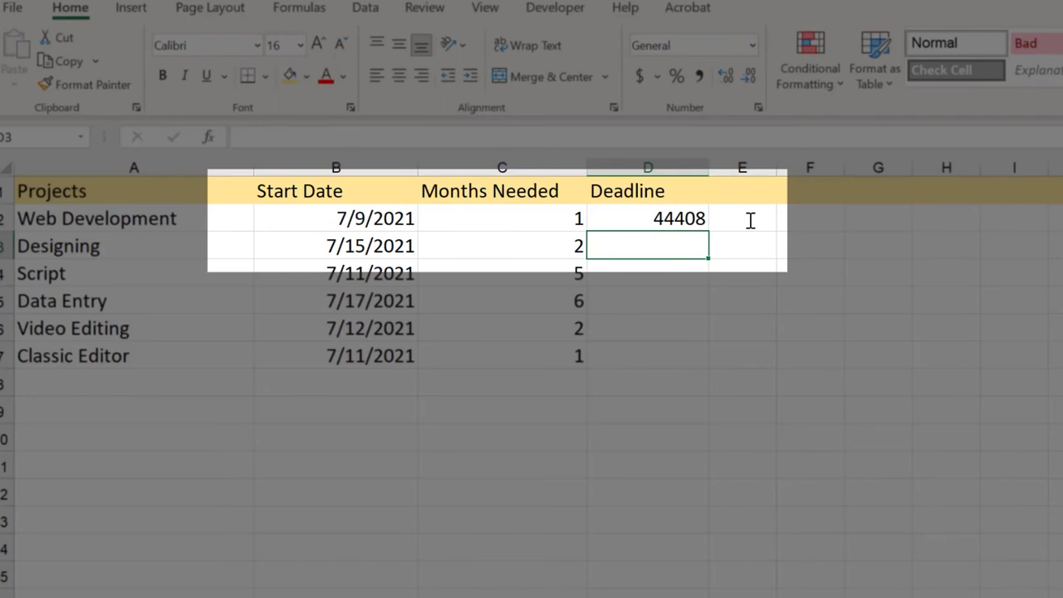
# Step: Format D2 with the Date number format
pyautogui.click(679, 217)
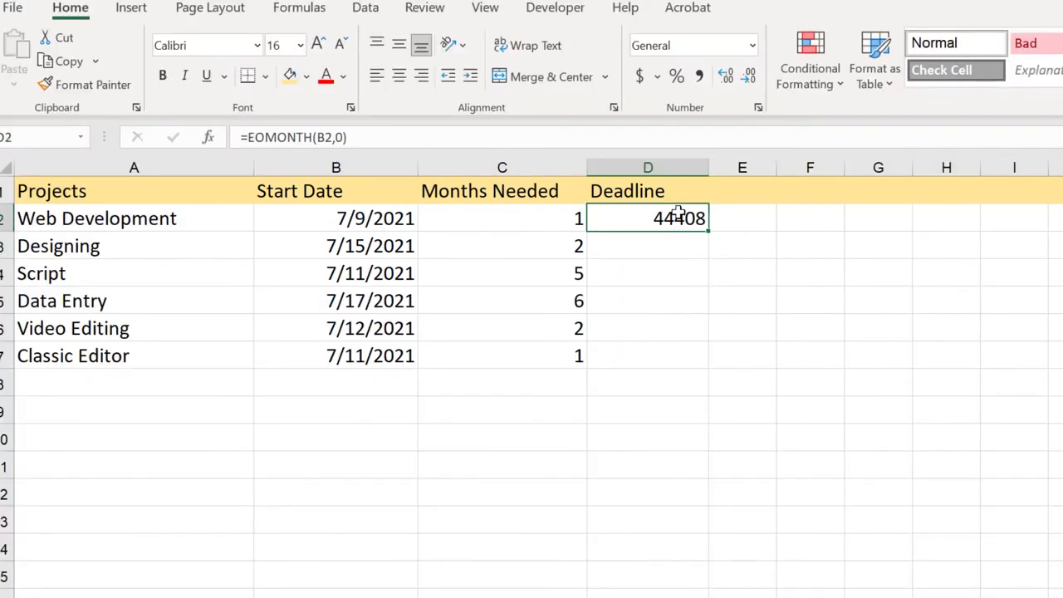
pyautogui.rightClick(679, 215)
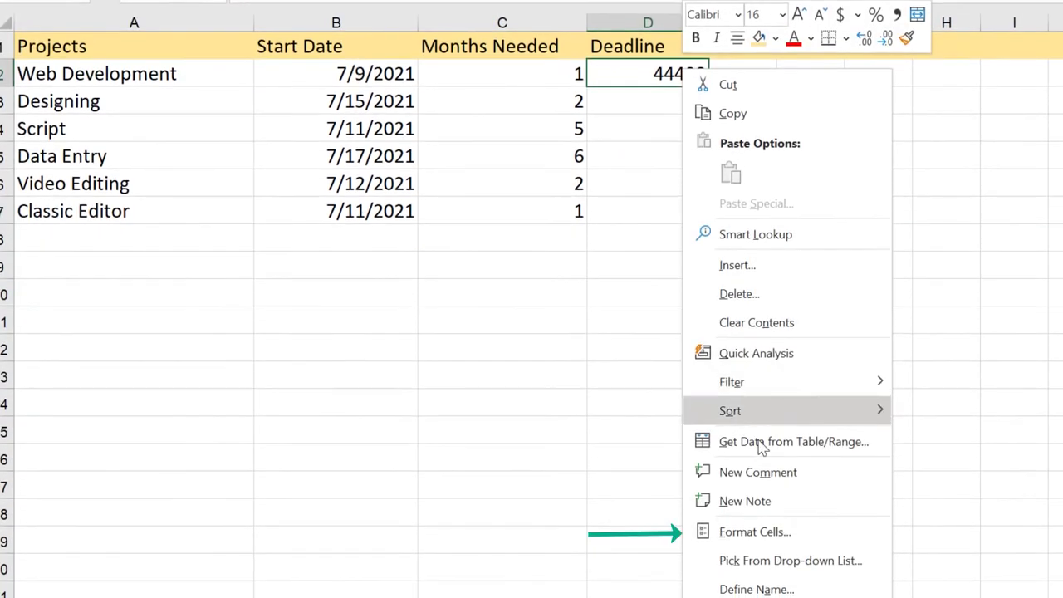
pyautogui.click(779, 531)
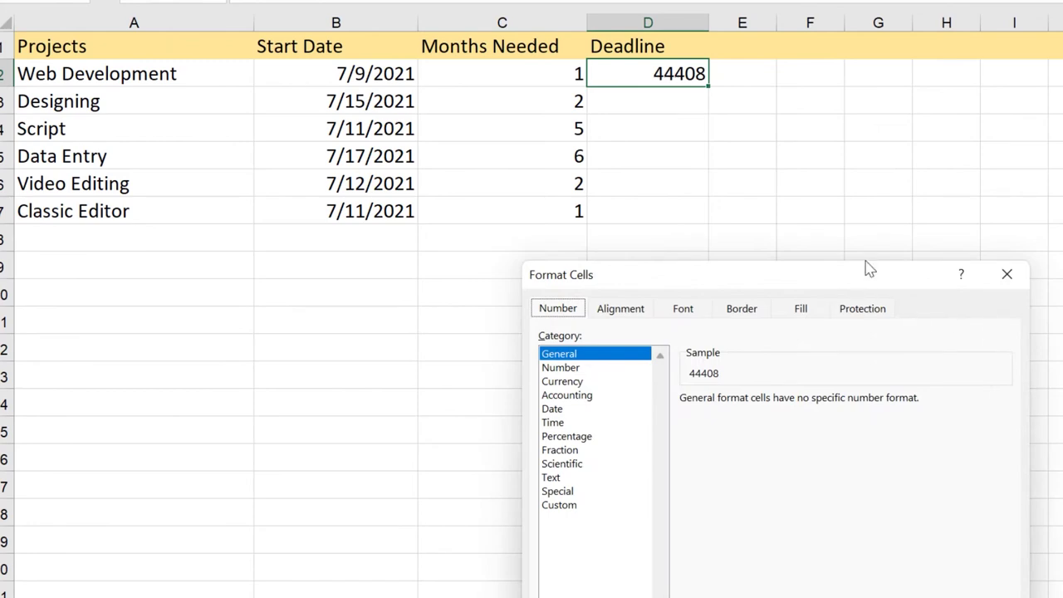
pyautogui.moveTo(868, 268); pyautogui.dragTo(914, 136)
pyautogui.click(595, 277)
pyautogui.press('Return')
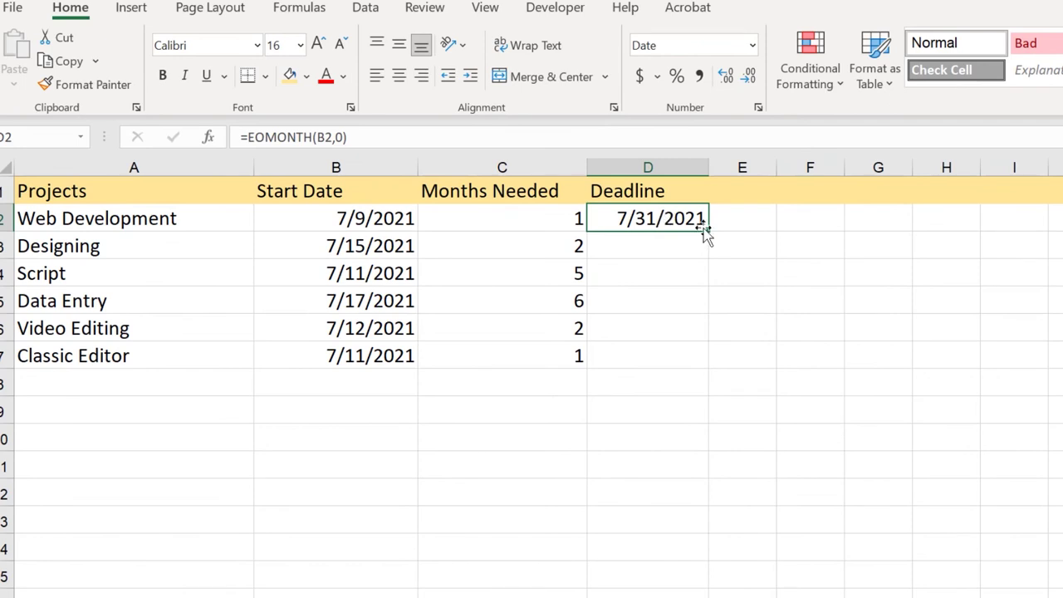
# Step: Fill the formula down to D7 so every Deadline shows 7/31/2021, then select C2:C7
pyautogui.doubleClick(707, 233)
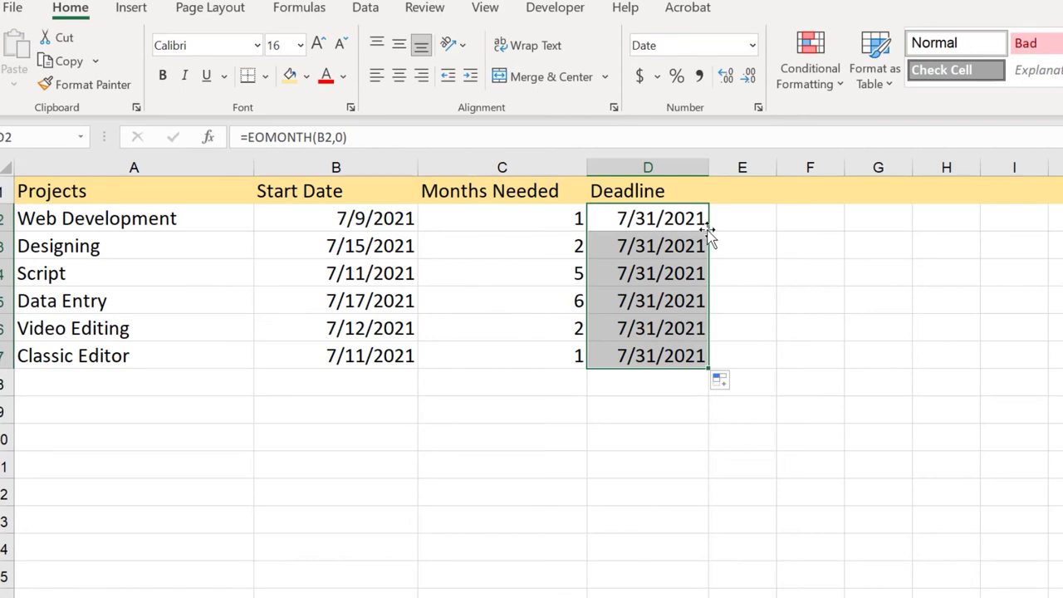
pyautogui.moveTo(368, 218); pyautogui.dragTo(362, 357)
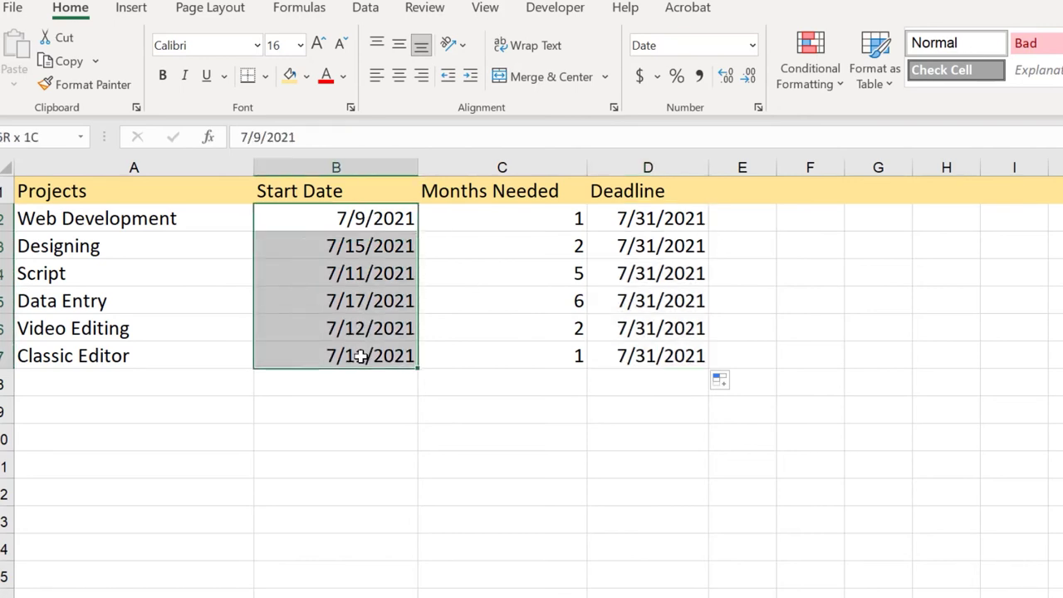
pyautogui.click(677, 224)
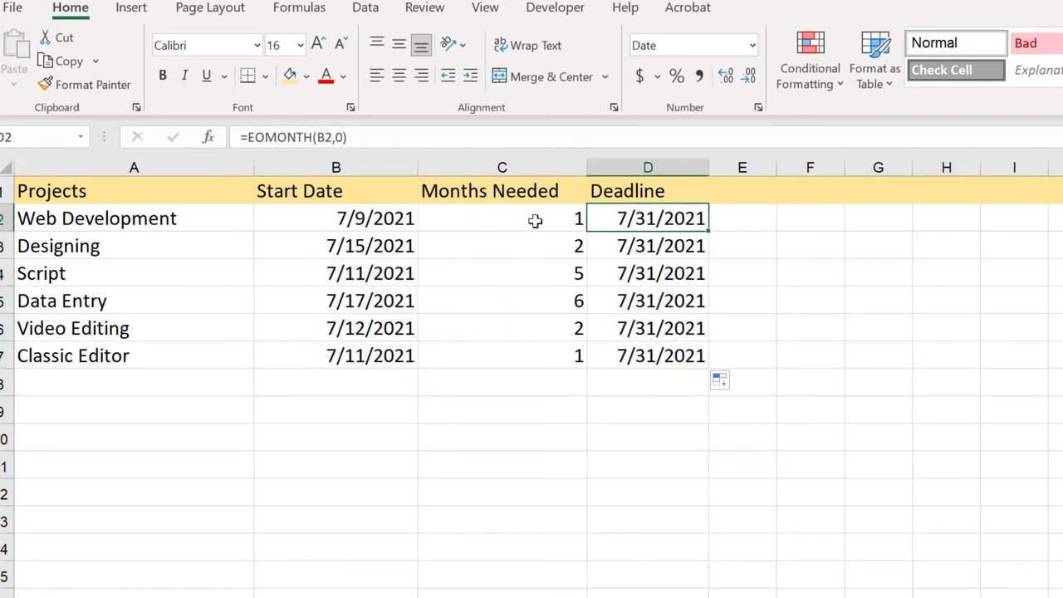
pyautogui.moveTo(535, 220); pyautogui.dragTo(544, 357)
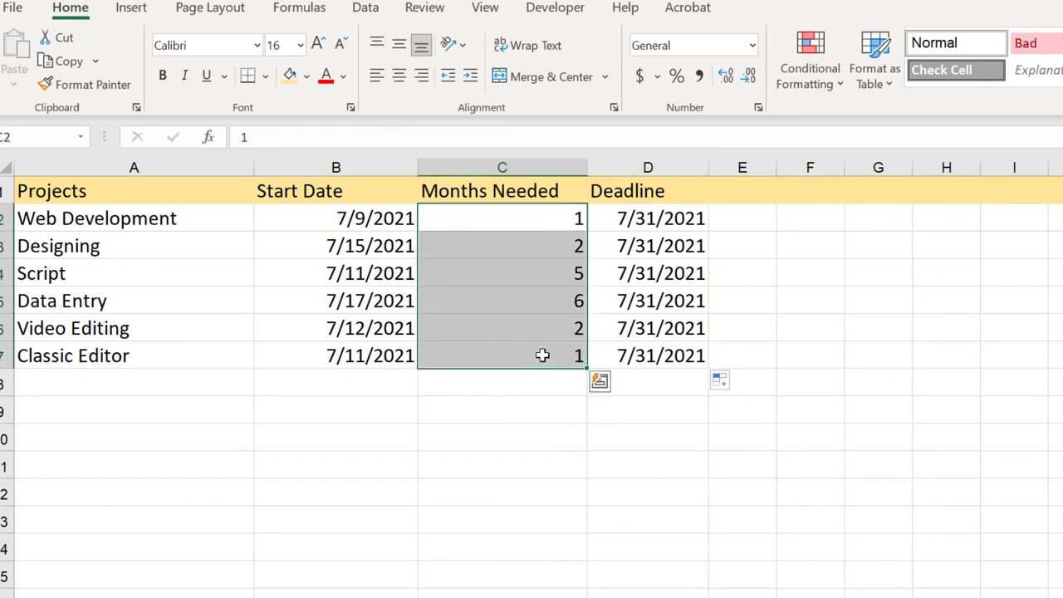
# Step: Undo the fill and change D2 to =EOMONTH(B2,C2) using Months Needed
pyautogui.click(666, 213)
pyautogui.hotkey('ctrl', 'z')
pyautogui.doubleClick(669, 218)
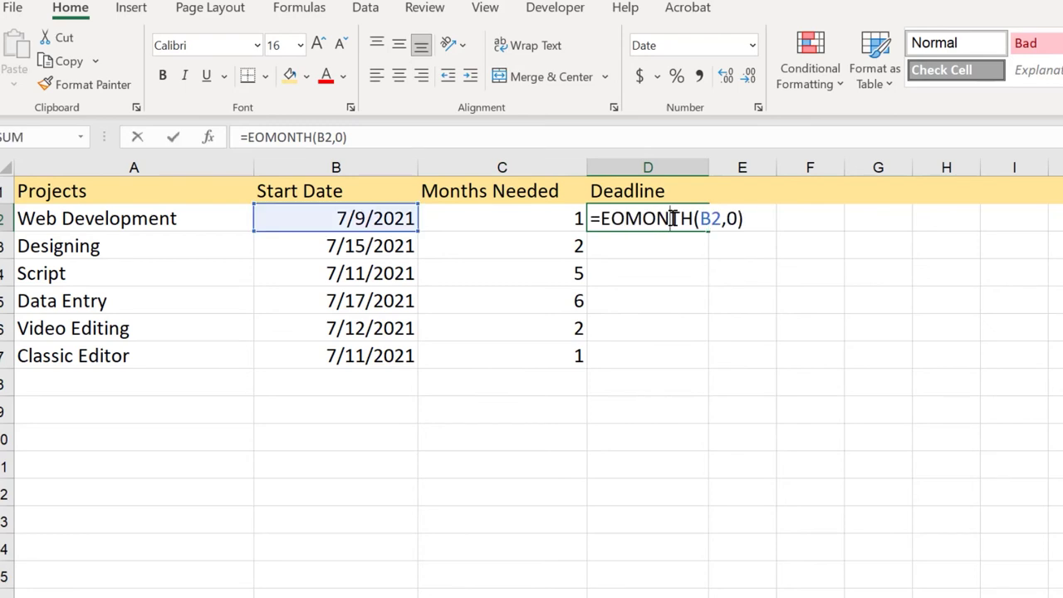
pyautogui.doubleClick(734, 218)
pyautogui.press('BackSpace')
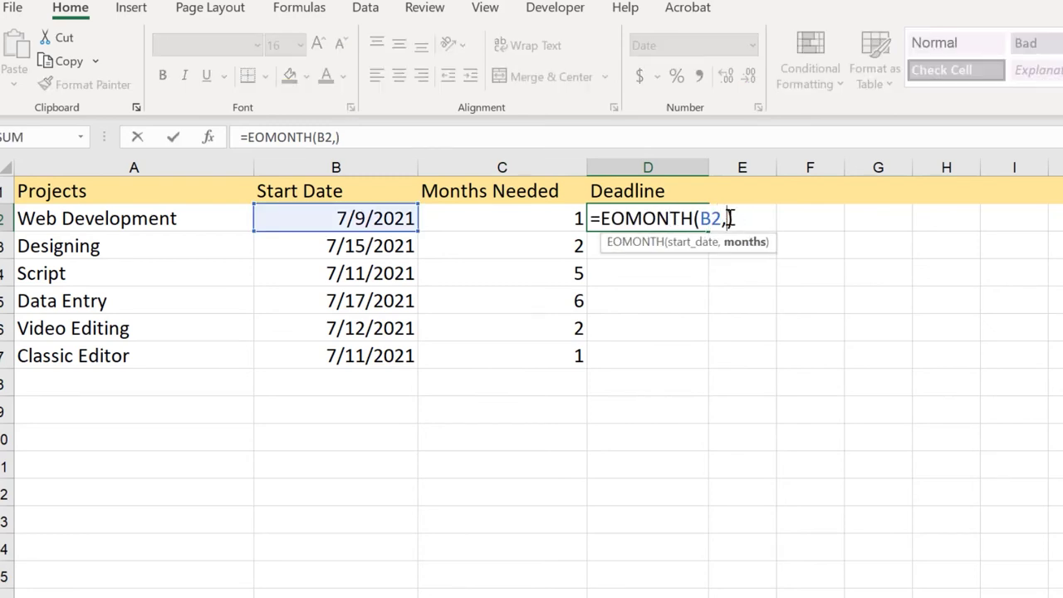
pyautogui.click(557, 218)
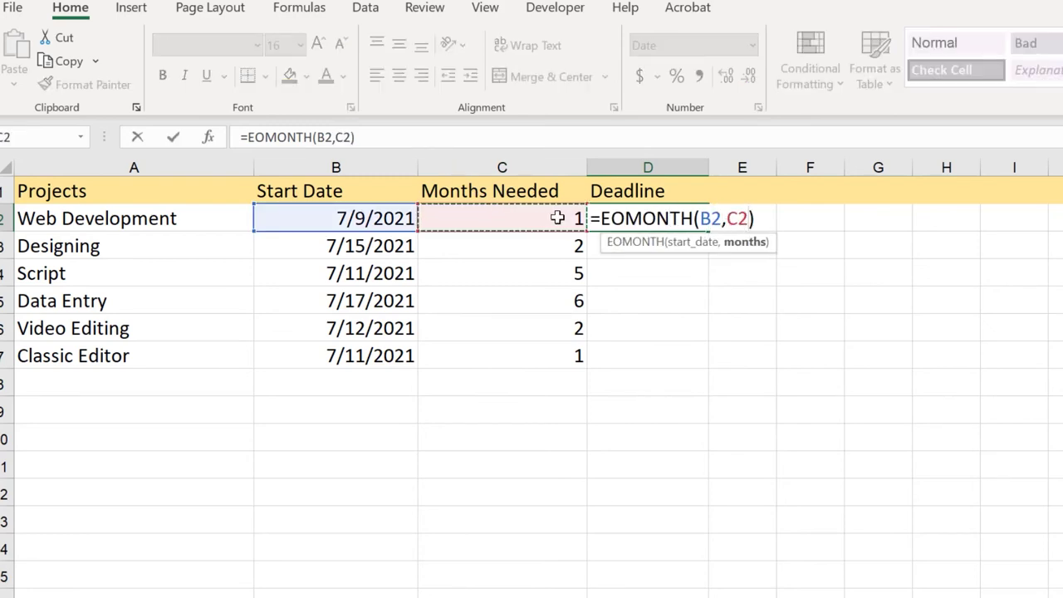
pyautogui.press('Return')
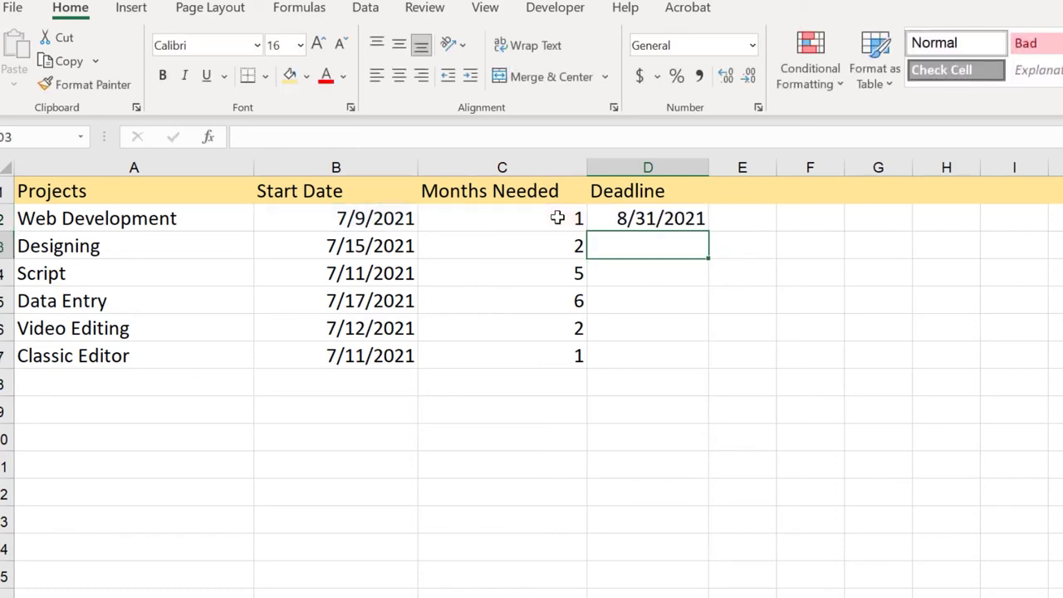
# Step: Fill the formula to D7, check the Script row's deadline, then clear D2:D7
pyautogui.click(642, 218)
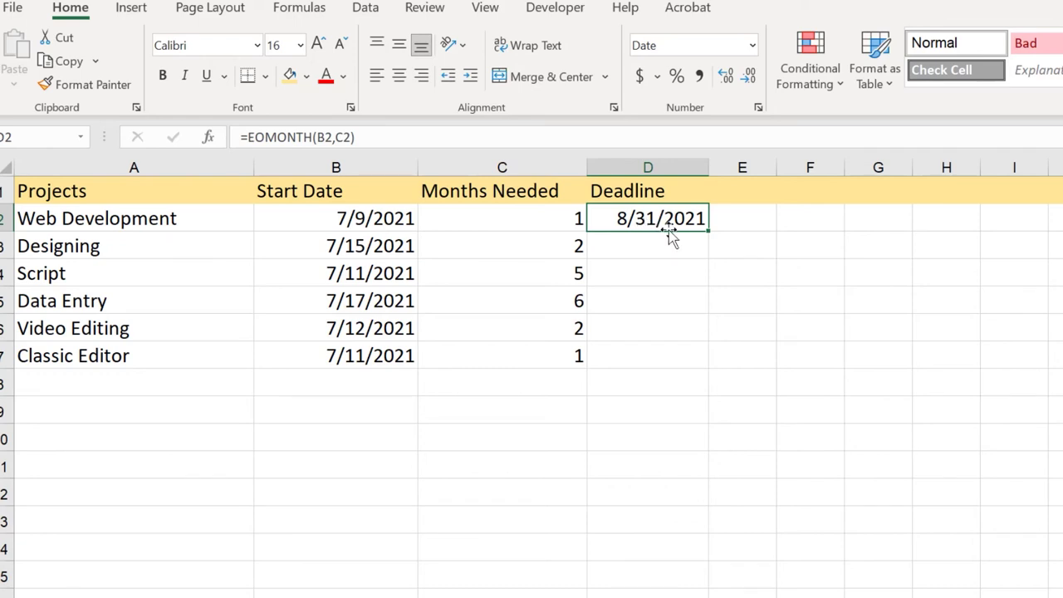
pyautogui.doubleClick(709, 235)
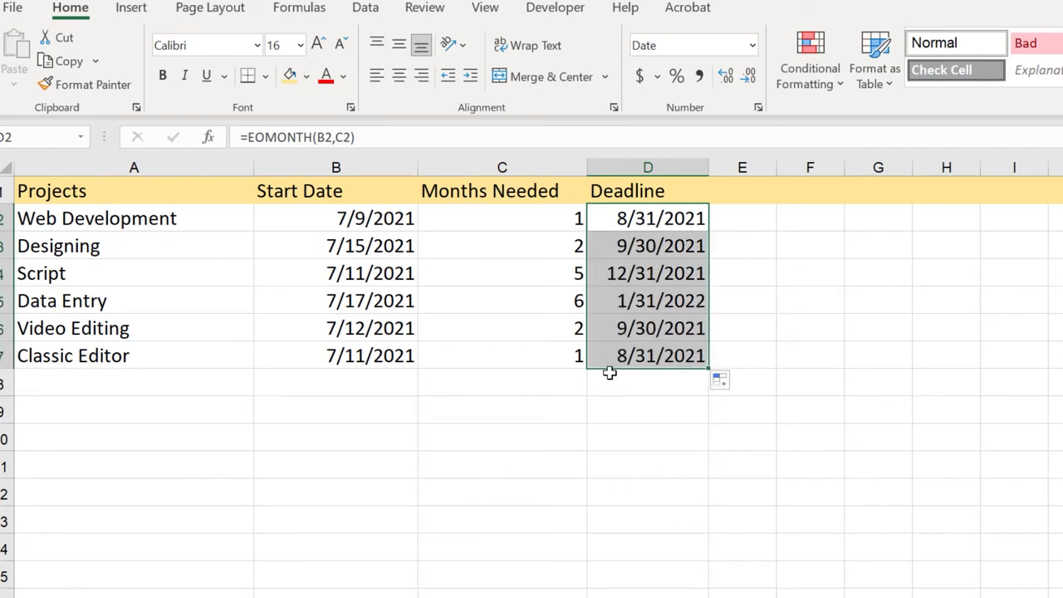
pyautogui.click(680, 305)
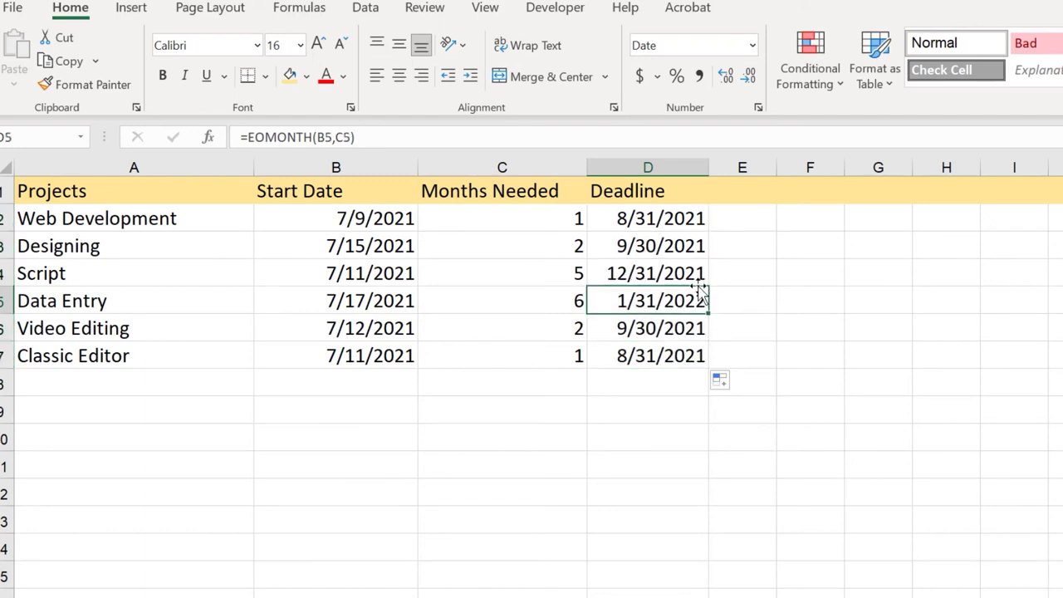
pyautogui.click(680, 269)
pyautogui.click(356, 276)
pyautogui.click(625, 275)
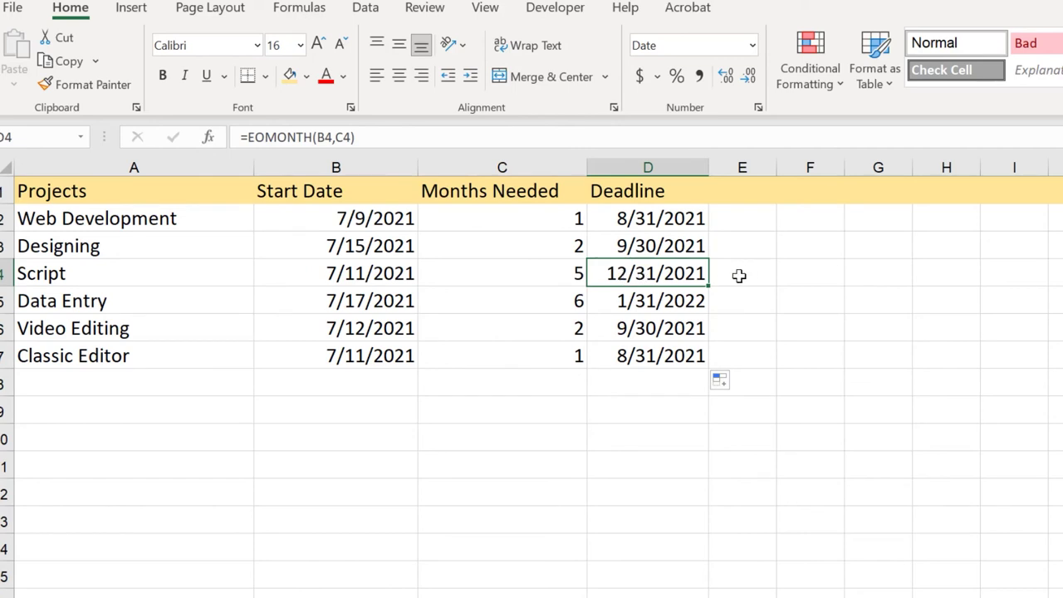
pyautogui.click(558, 273)
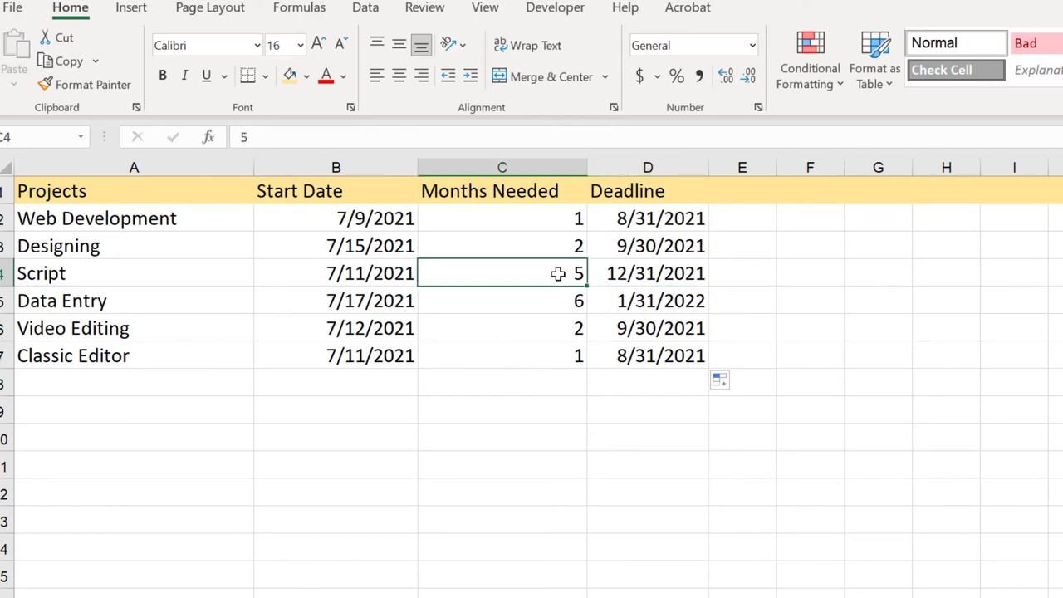
pyautogui.click(77, 275)
pyautogui.click(378, 273)
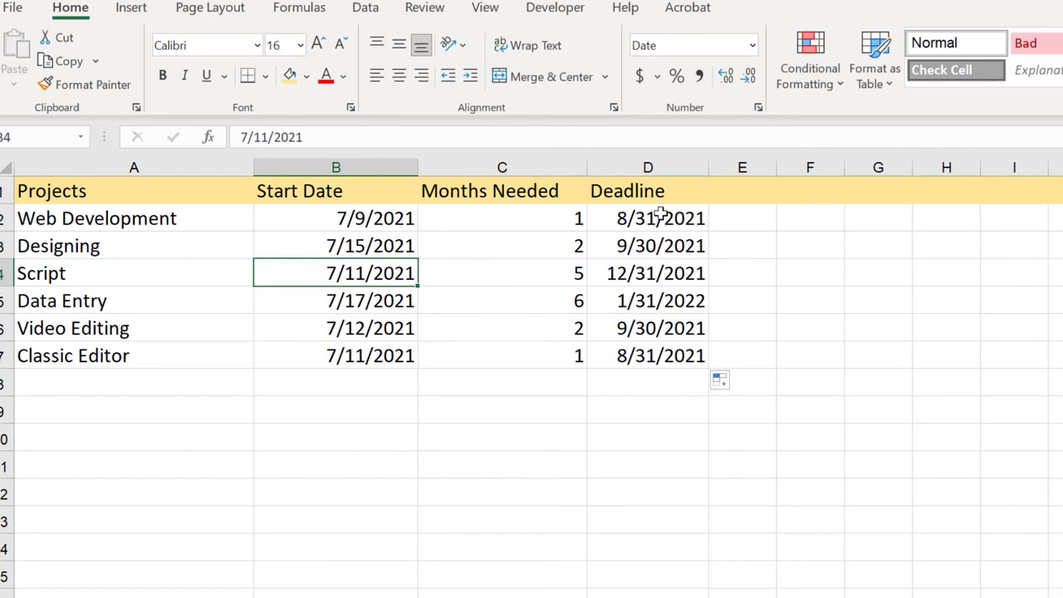
pyautogui.moveTo(660, 217); pyautogui.dragTo(675, 355)
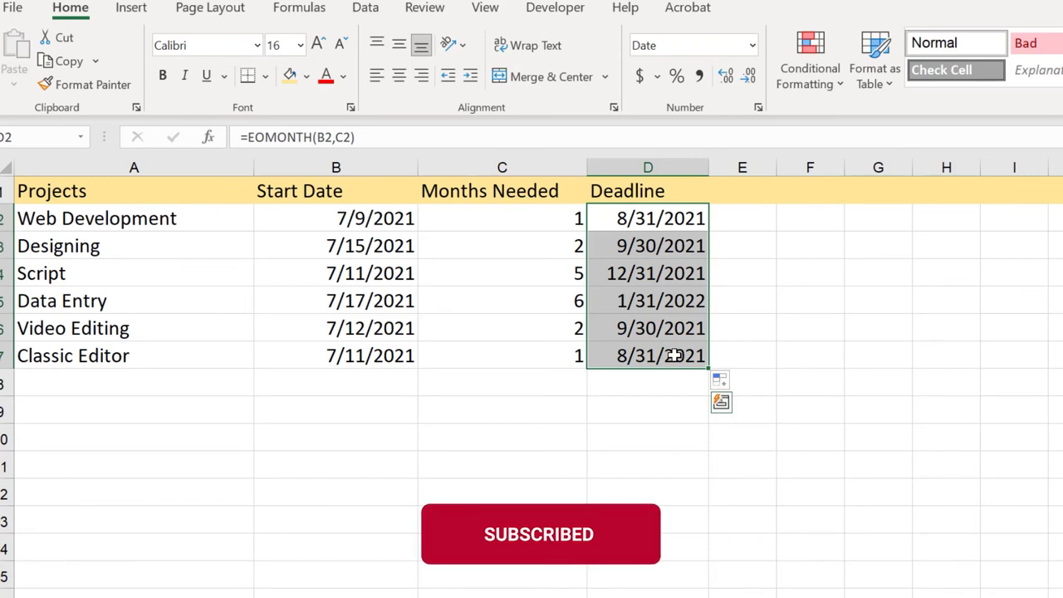
pyautogui.press('Delete')
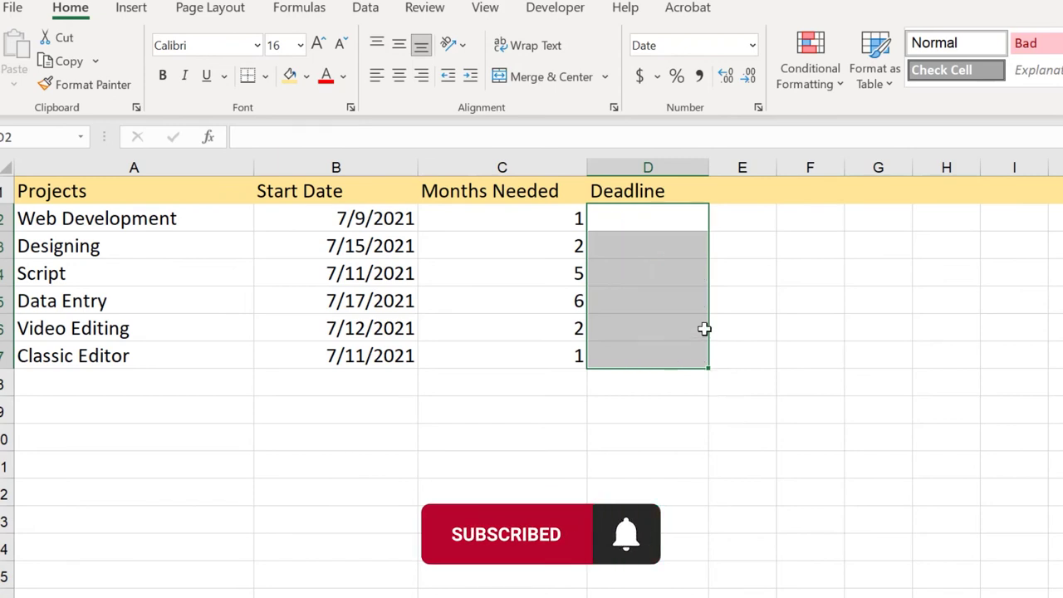
# Step: Enter =EOMONTH(B2,-10) in D2 so the Deadline shows 9/30/2020
pyautogui.click(388, 219)
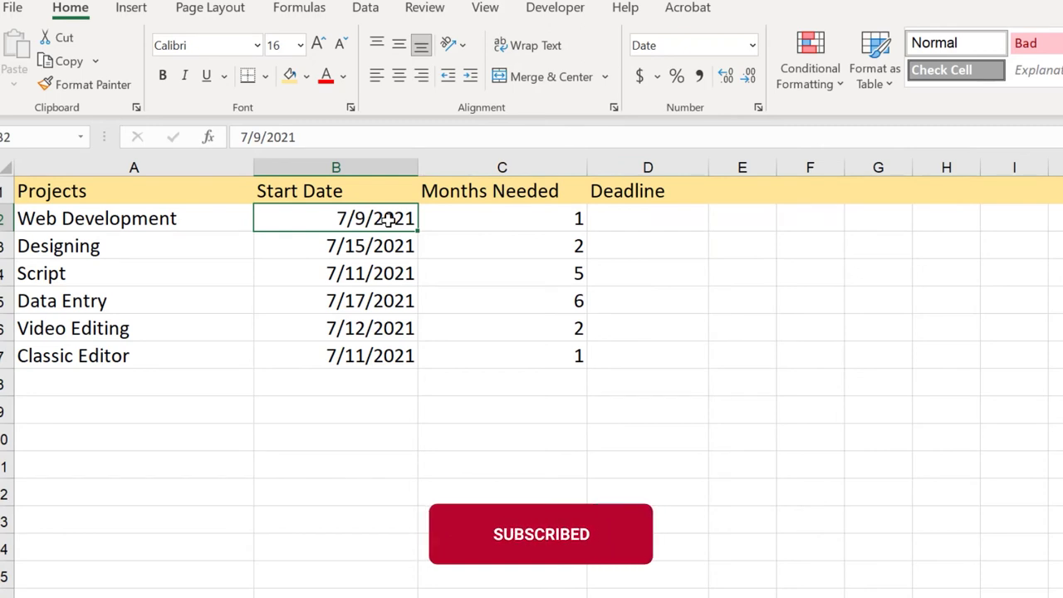
pyautogui.doubleClick(671, 217)
pyautogui.write('=EO')
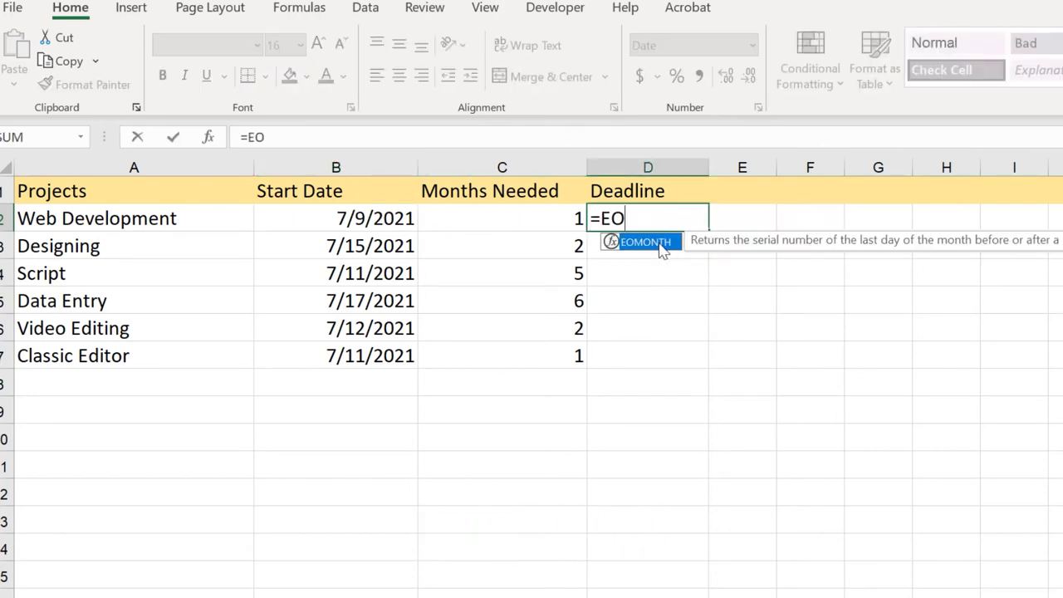
pyautogui.doubleClick(665, 242)
pyautogui.click(363, 217)
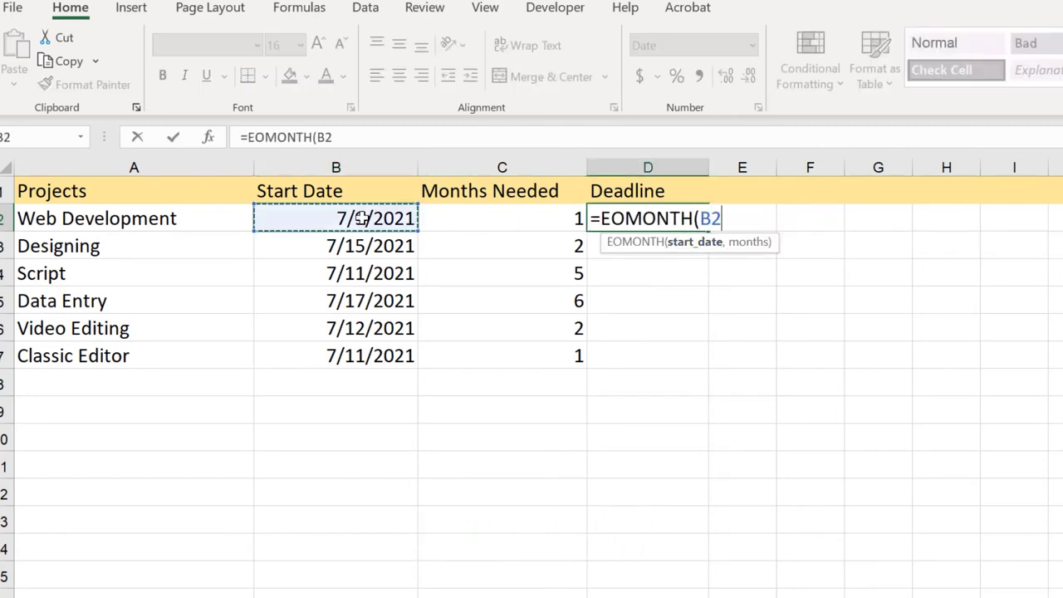
pyautogui.write(',')
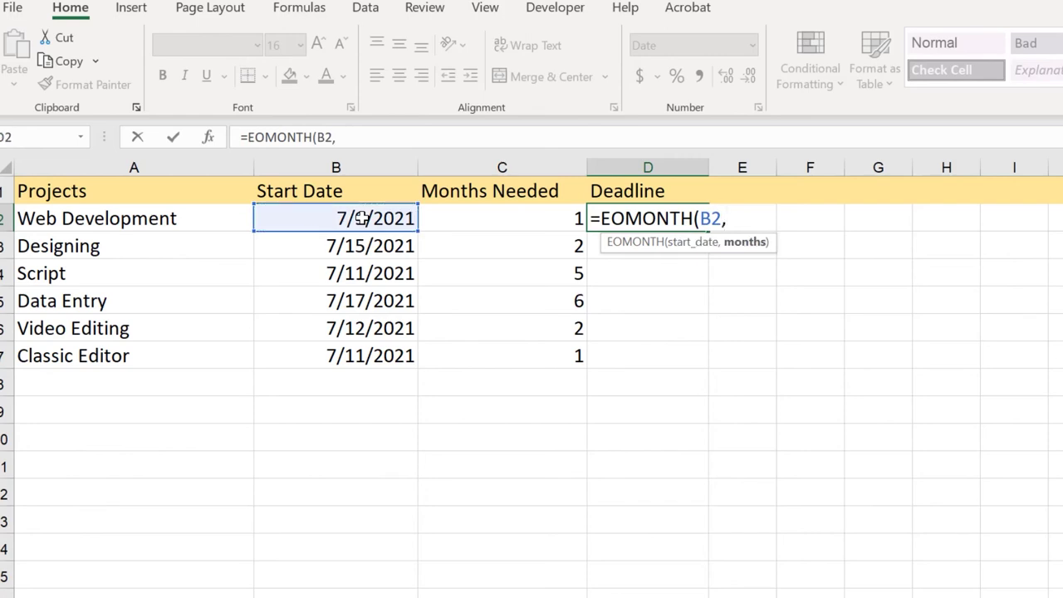
pyautogui.write('-10)')
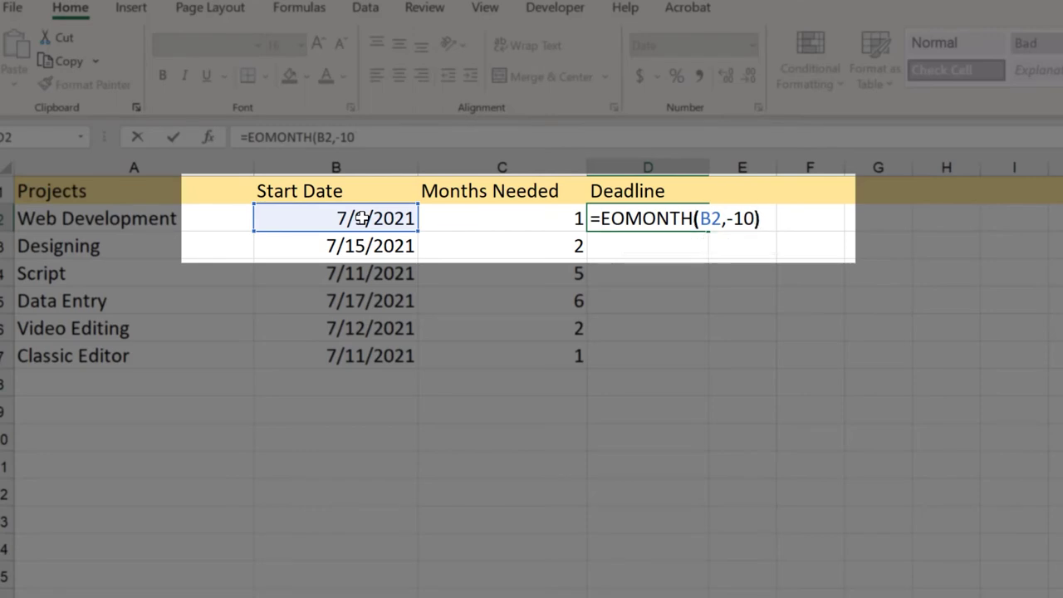
pyautogui.press('Return')
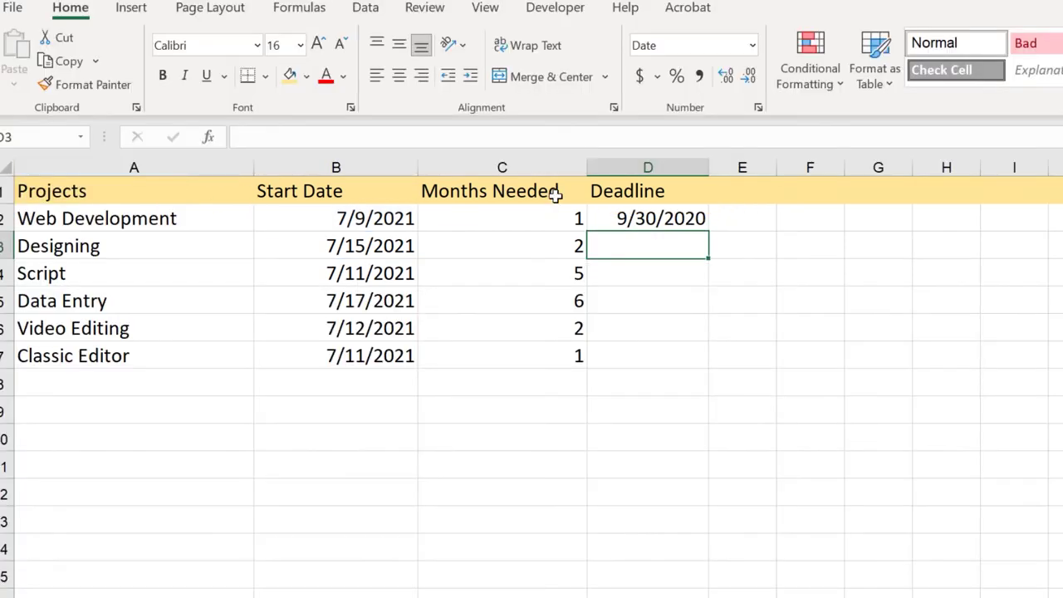
pyautogui.click(665, 223)
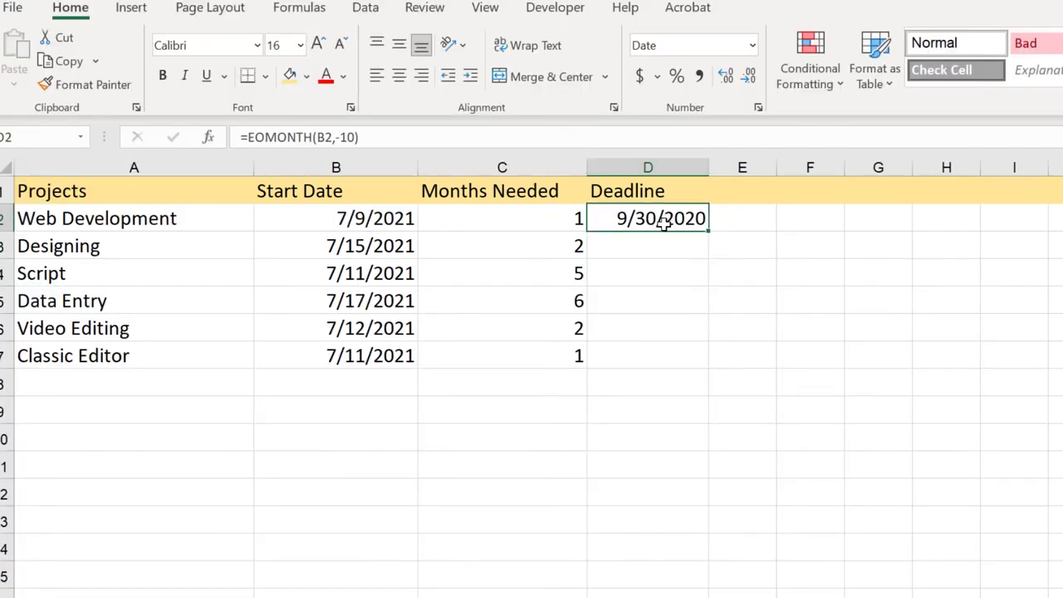